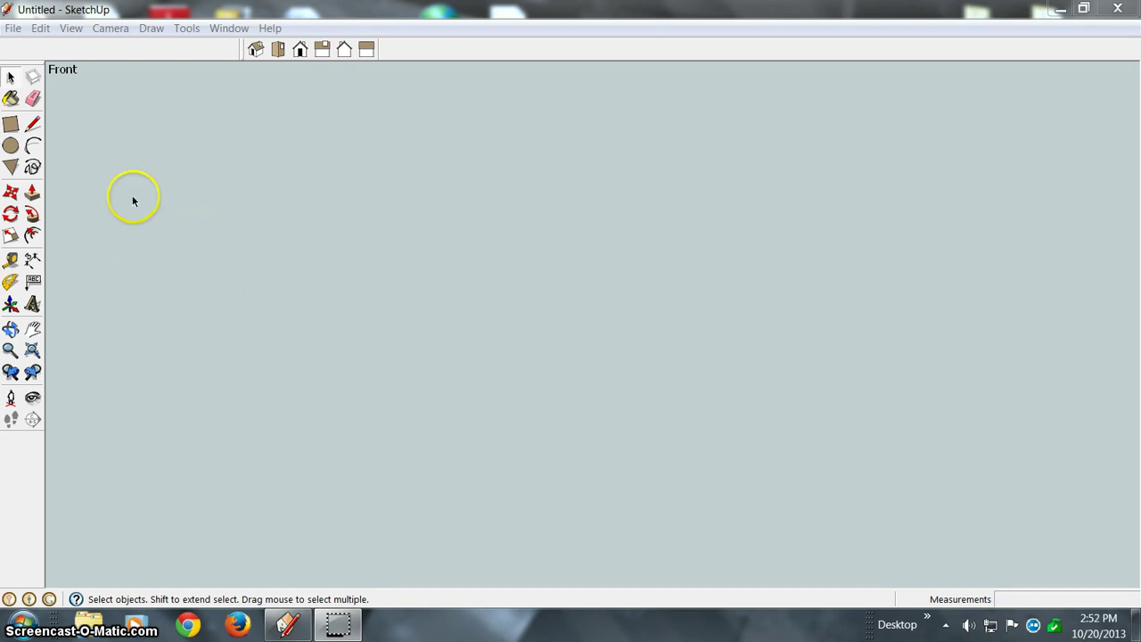
Draw a nearly square rectangle near the middle of the front view.
left_click(11, 125)
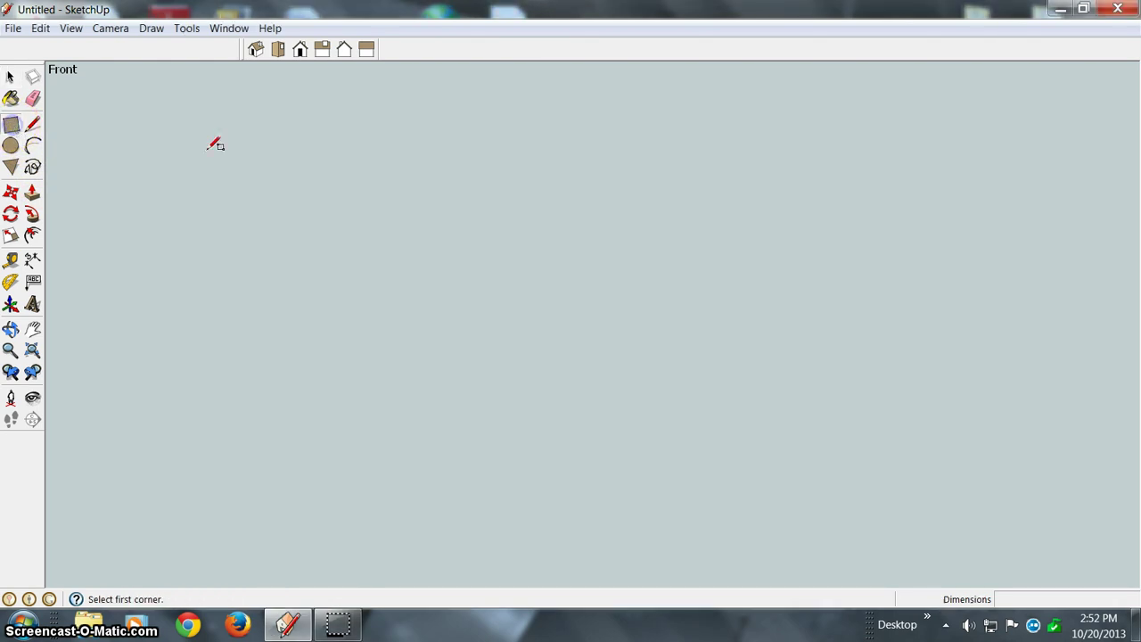
left_click(441, 277)
left_click_drag(442, 276, 549, 395)
left_click(547, 397)
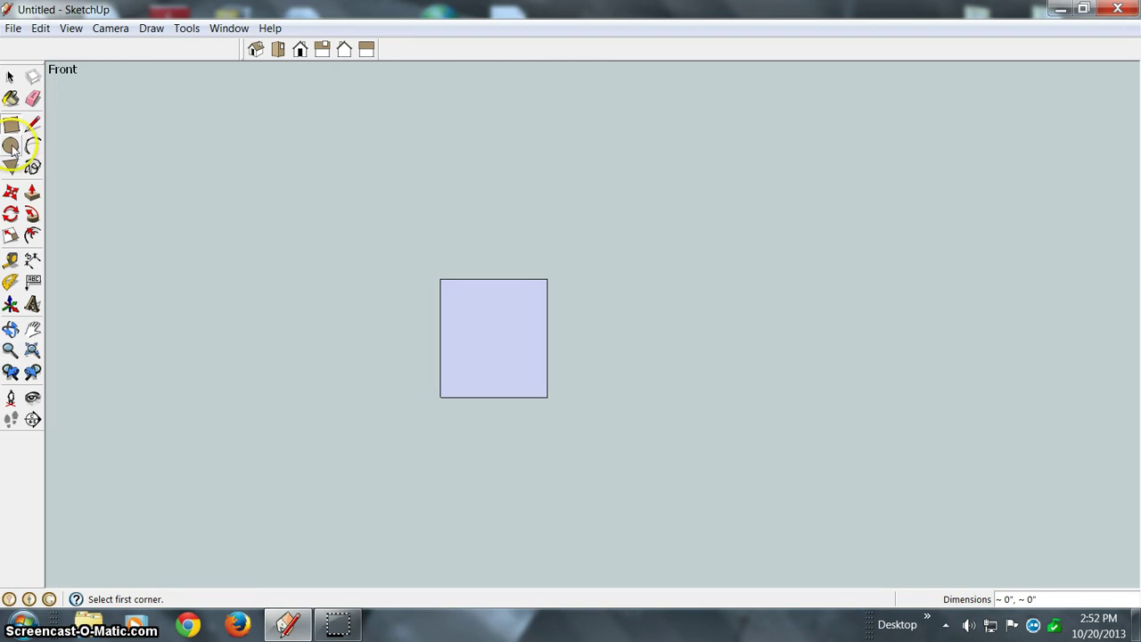
Draw two diagonal lines joining the opposite corners of the rectangle.
left_click(32, 123)
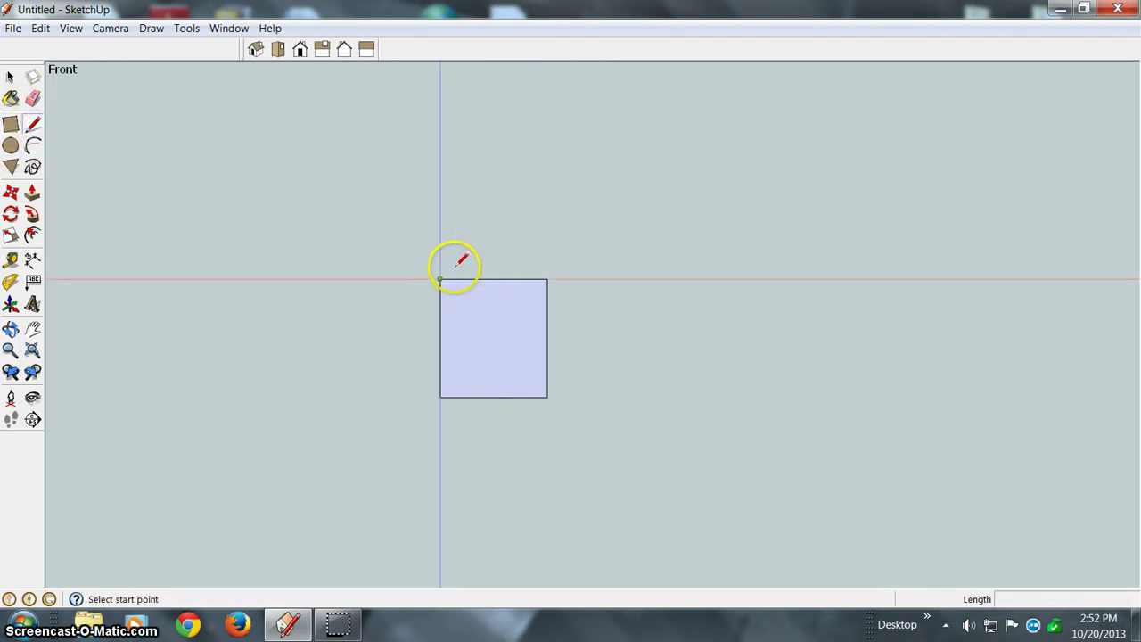
mouse_move(443, 278)
left_mouse_down()
mouse_move(509, 374)
mouse_move(547, 396)
left_mouse_up()
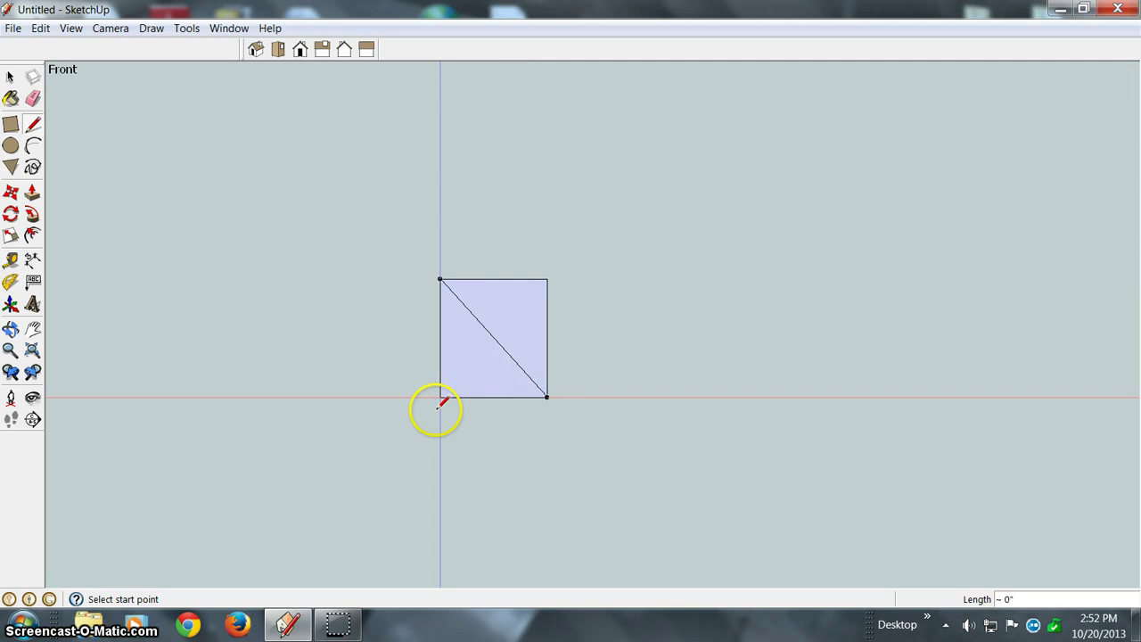
mouse_move(439, 397)
left_mouse_down()
mouse_move(522, 293)
mouse_move(547, 280)
left_mouse_up()
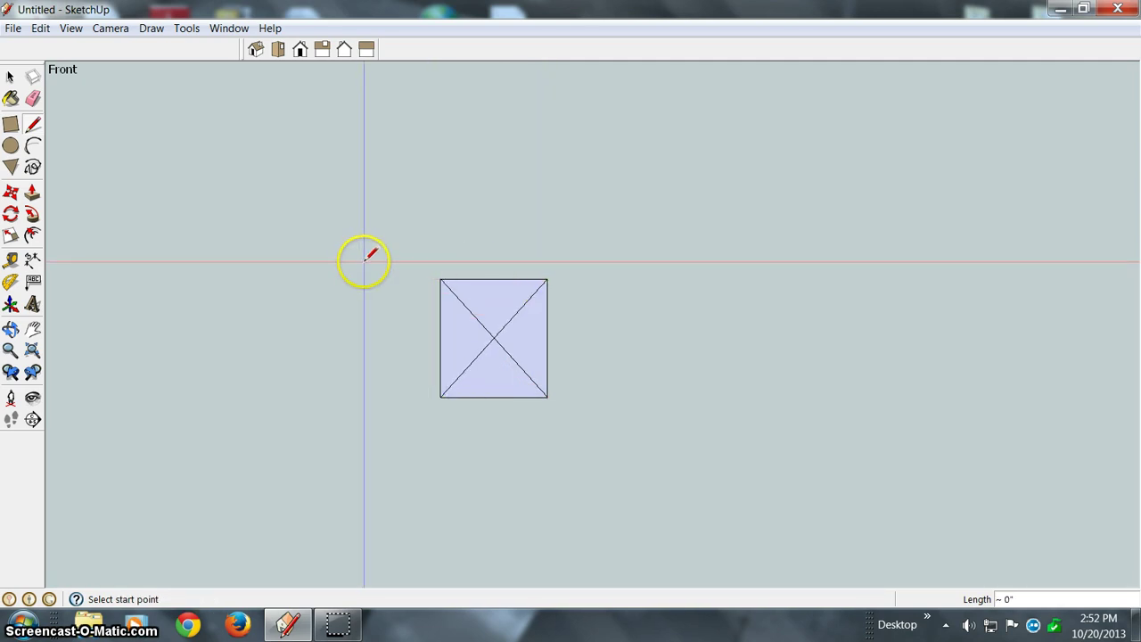
key("space")
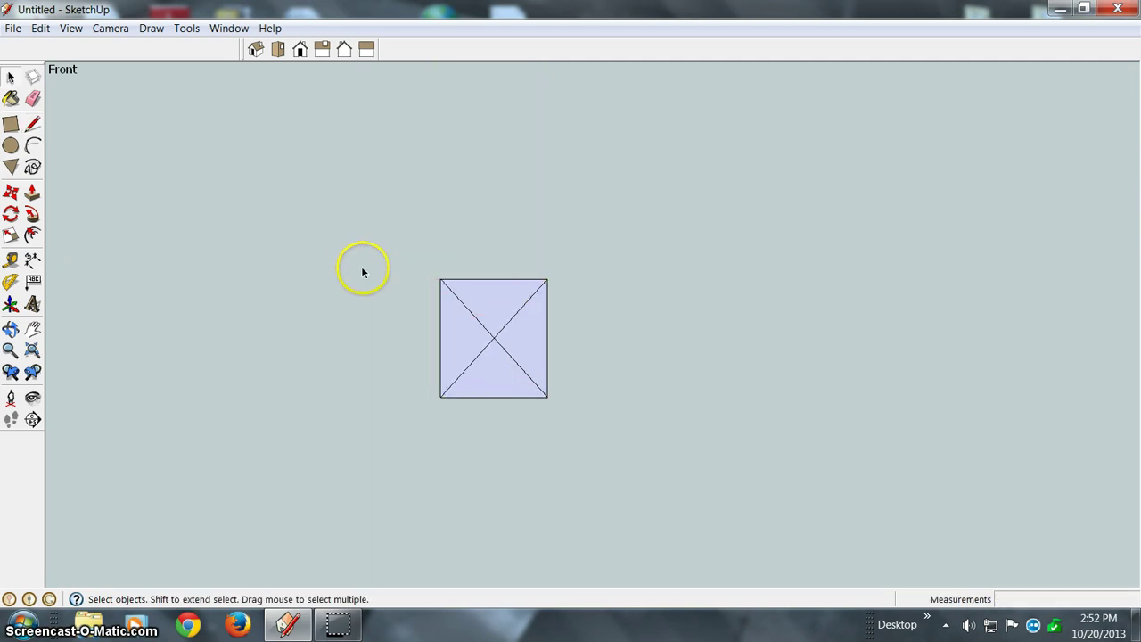
Zoom to the model's extents, and magnify the crossing of the diagonals with Zoom Window.
left_click(32, 350)
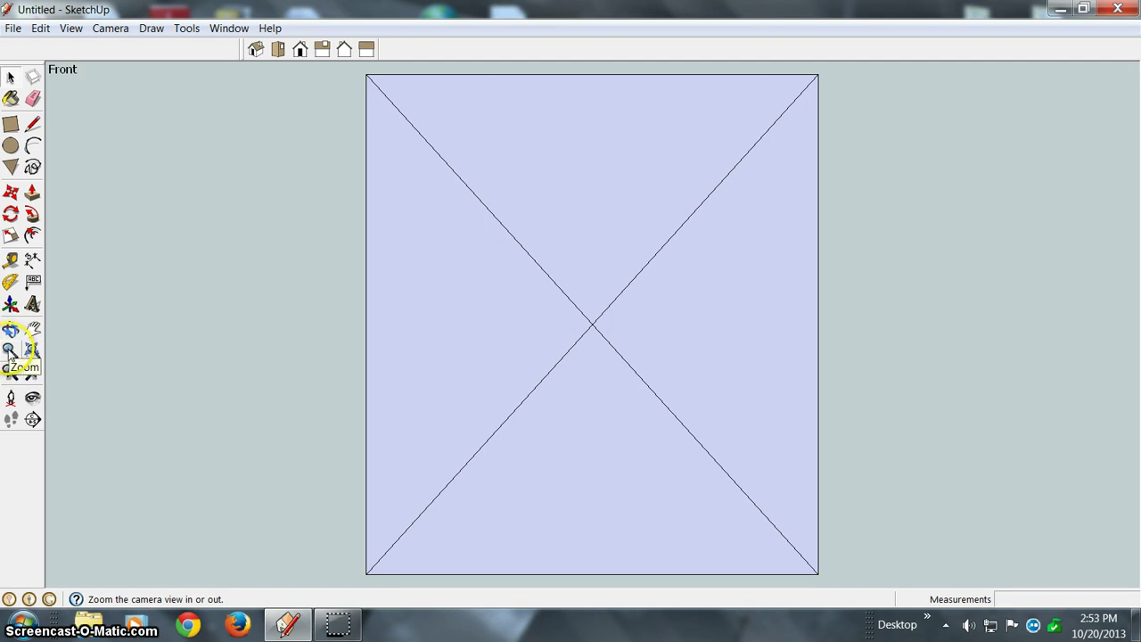
left_click(10, 350)
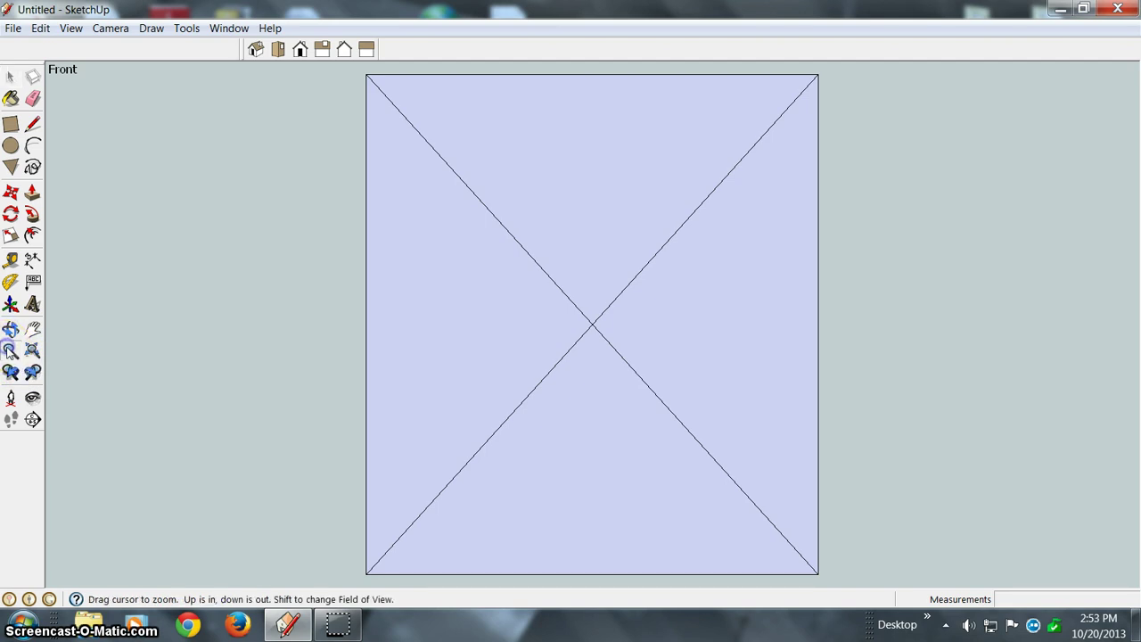
right_click(182, 321)
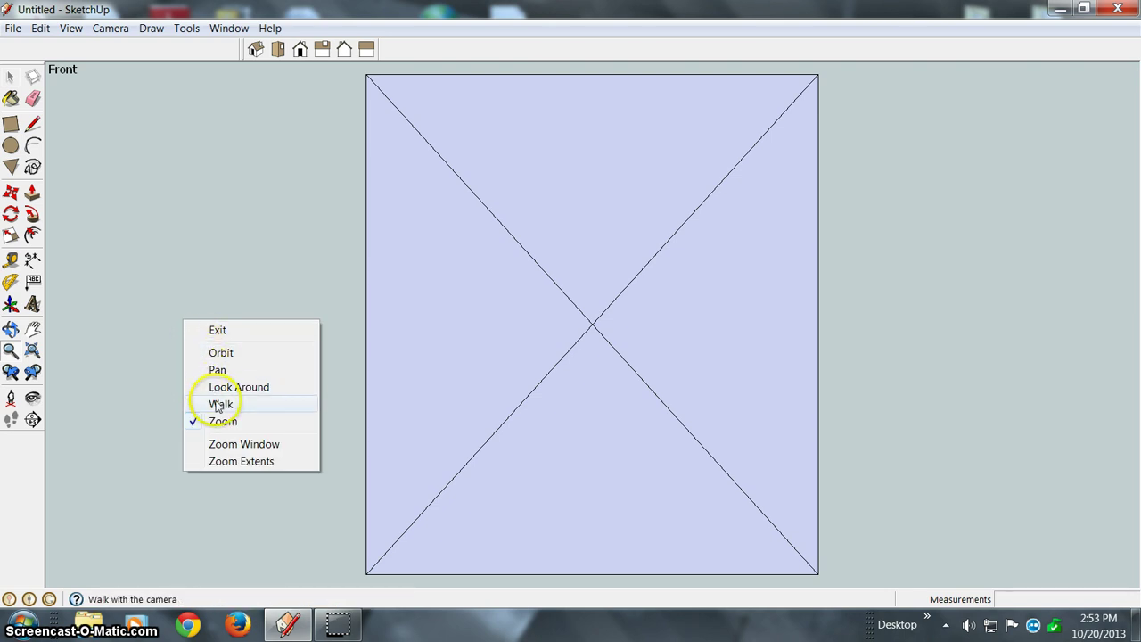
left_click(223, 444)
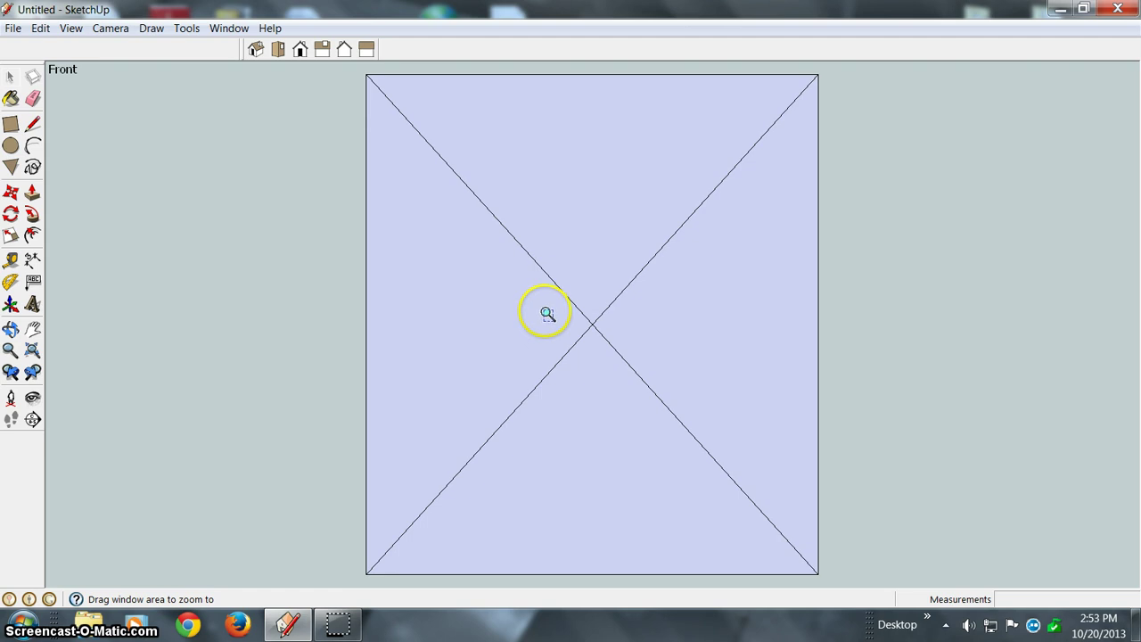
left_click_drag(575, 302, 630, 337)
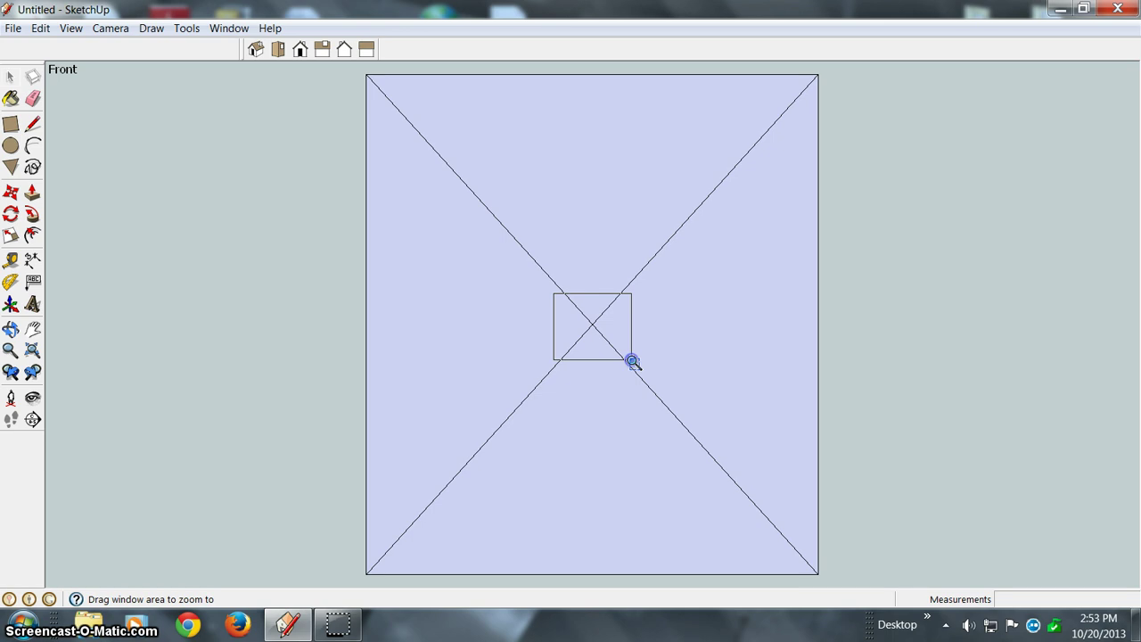
left_click_drag(632, 361, 631, 360)
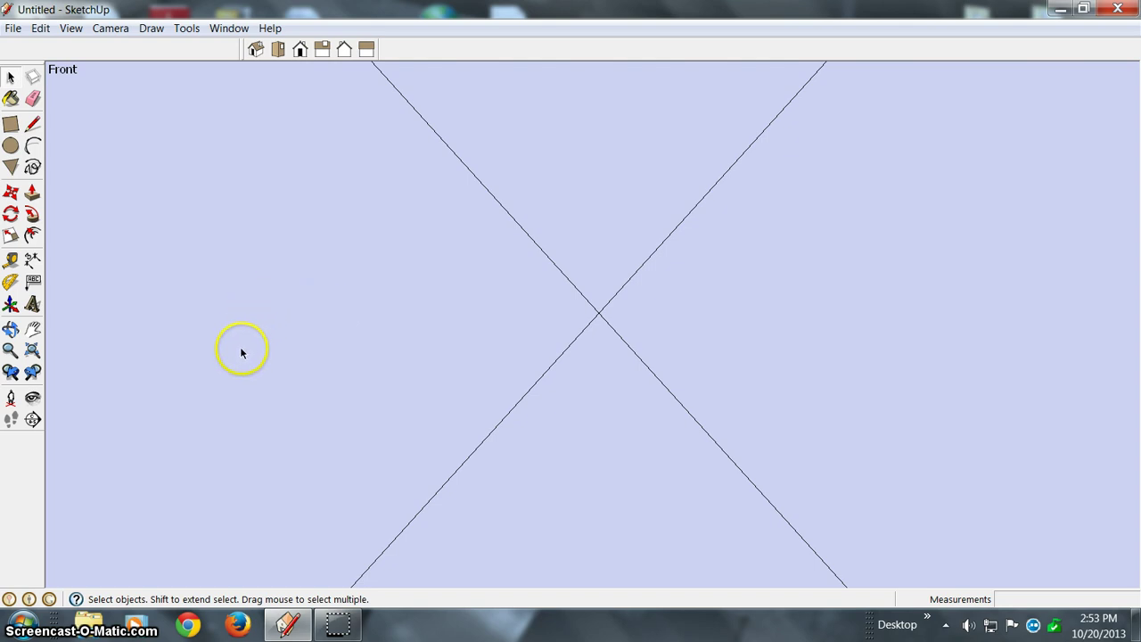
Move the whole crossed rectangle by its centre point to near the middle of the drawing area, and clear the selection.
left_click(32, 351)
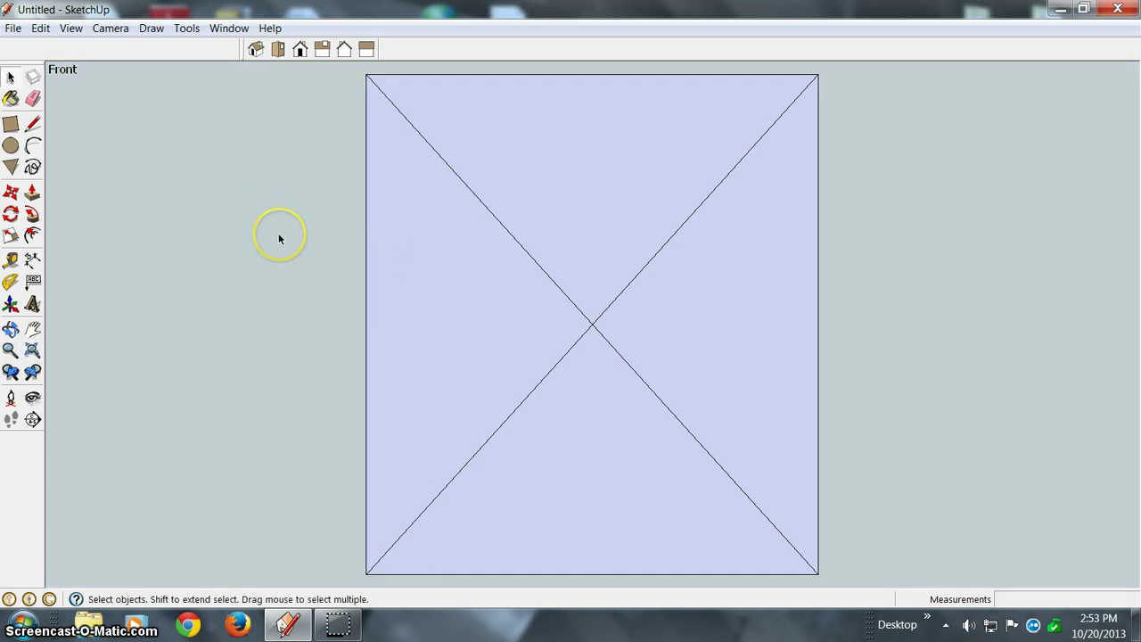
scroll(292, 216, "down", 8)
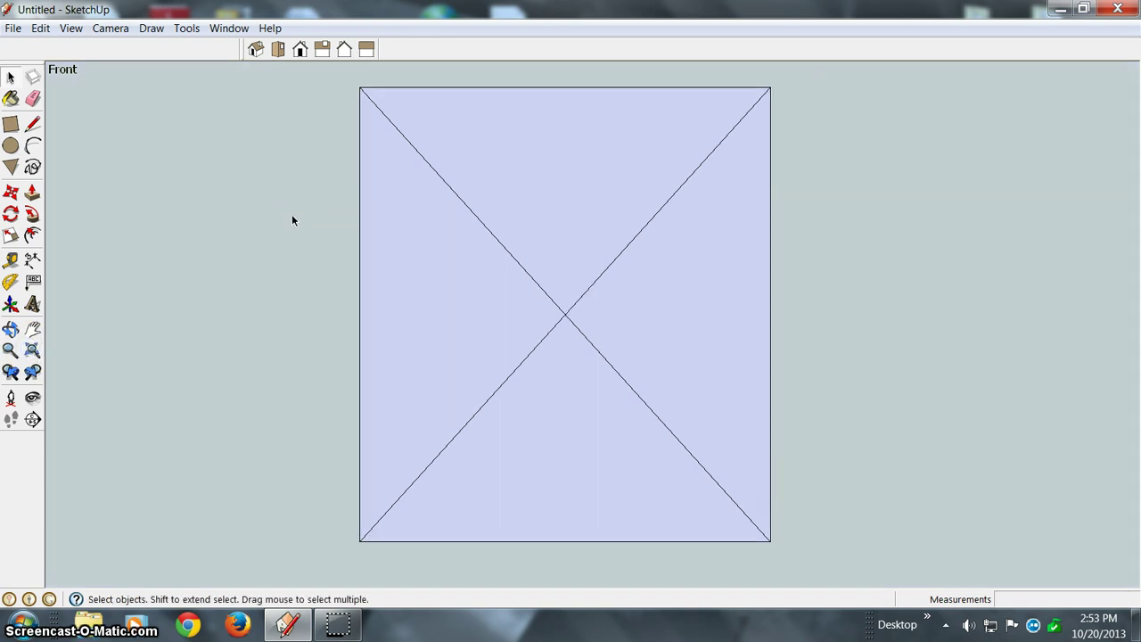
scroll(305, 221, "down", 6)
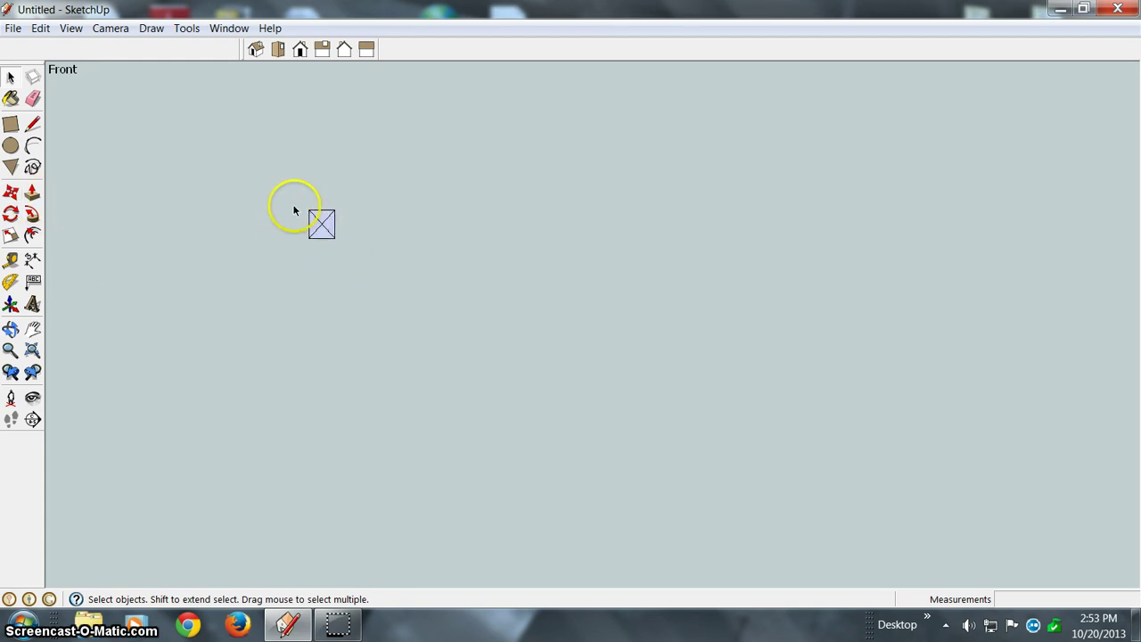
left_click(293, 200)
left_click_drag(372, 254, 371, 254)
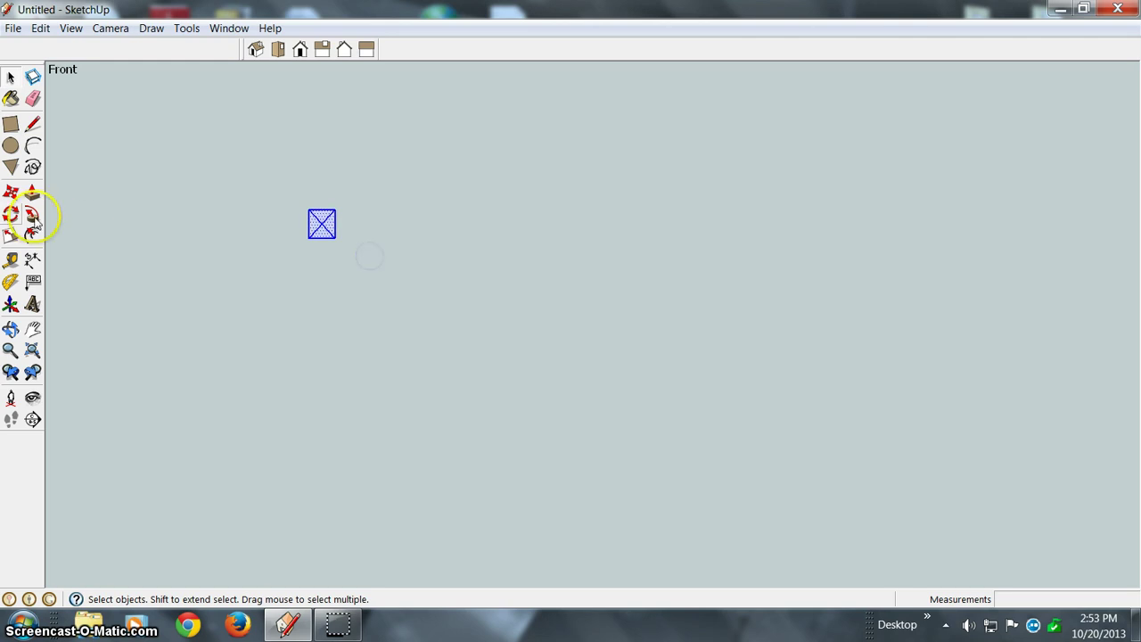
left_click(13, 194)
left_click(322, 224)
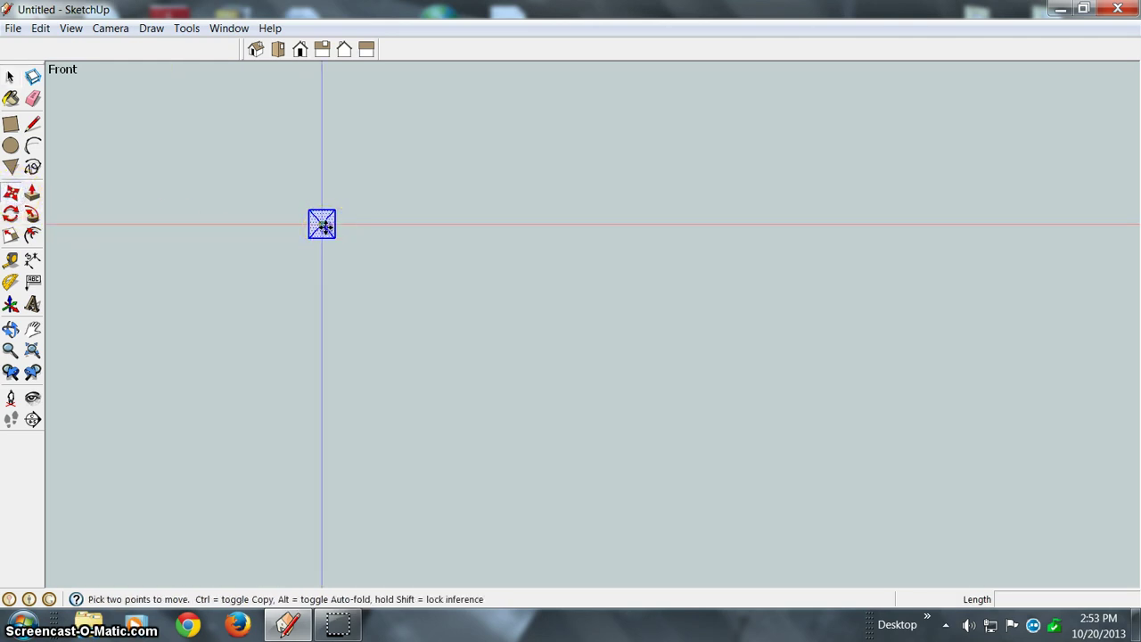
left_click(514, 329)
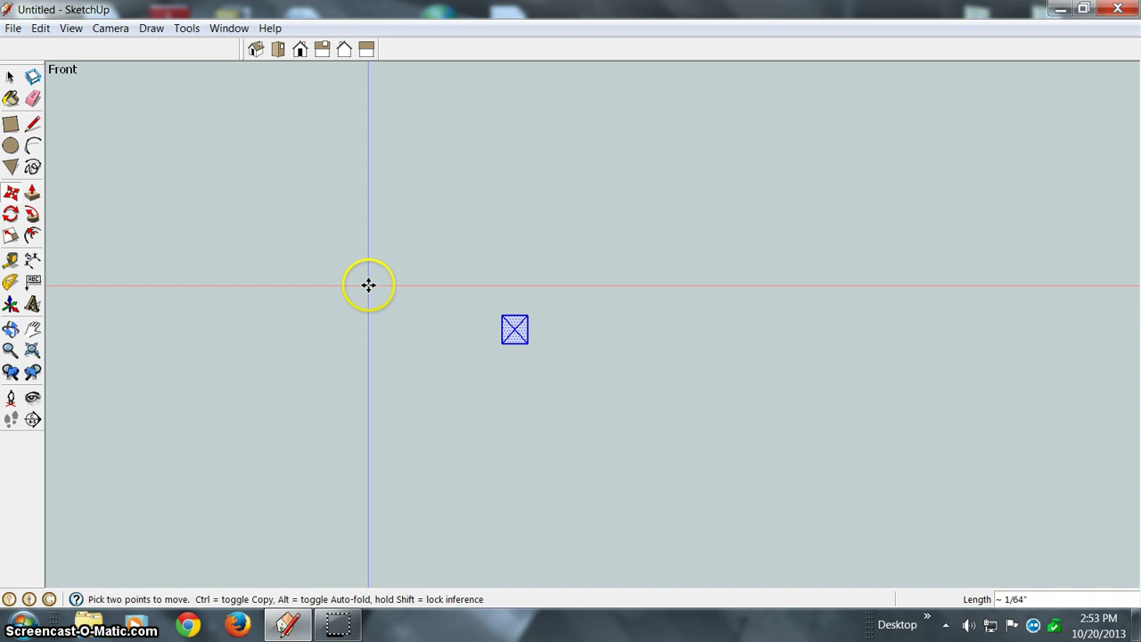
key("space")
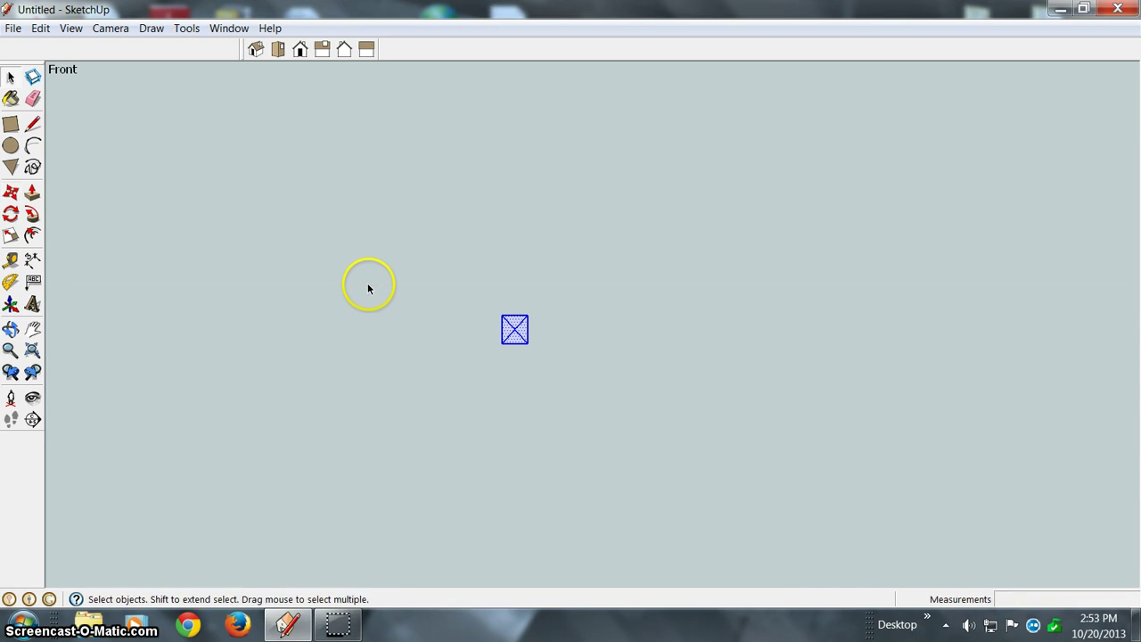
left_click(416, 304)
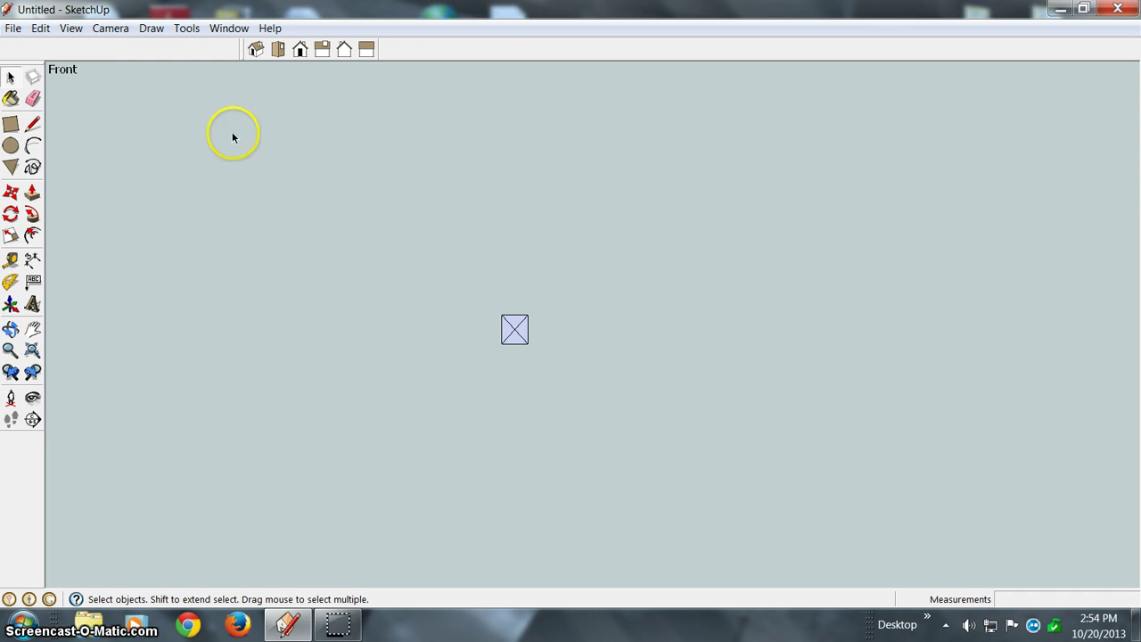
Assign Z as a shortcut for Camera/Zoom Window in the system preferences, reassigning it from Camera/Zoom.
left_click(223, 30)
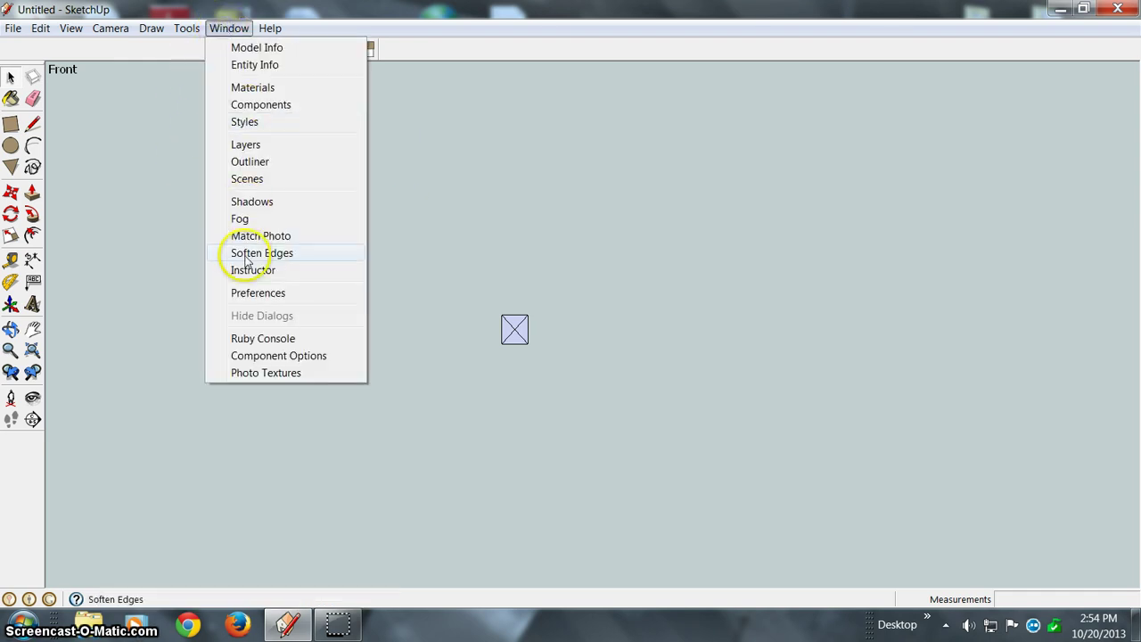
left_click(248, 294)
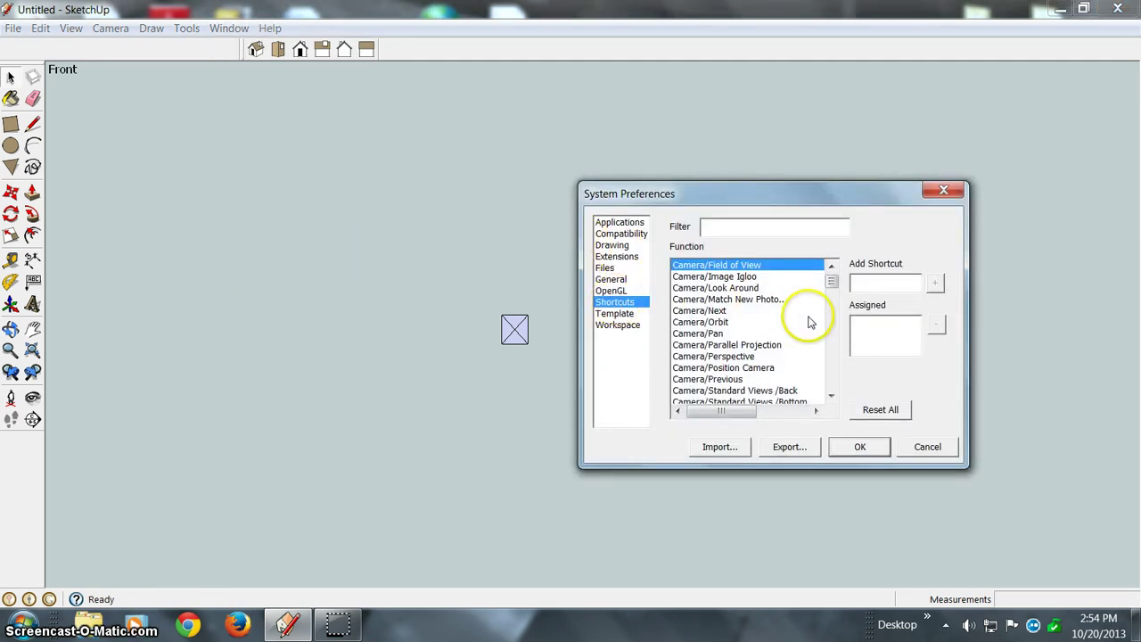
left_click_drag(831, 283, 831, 297)
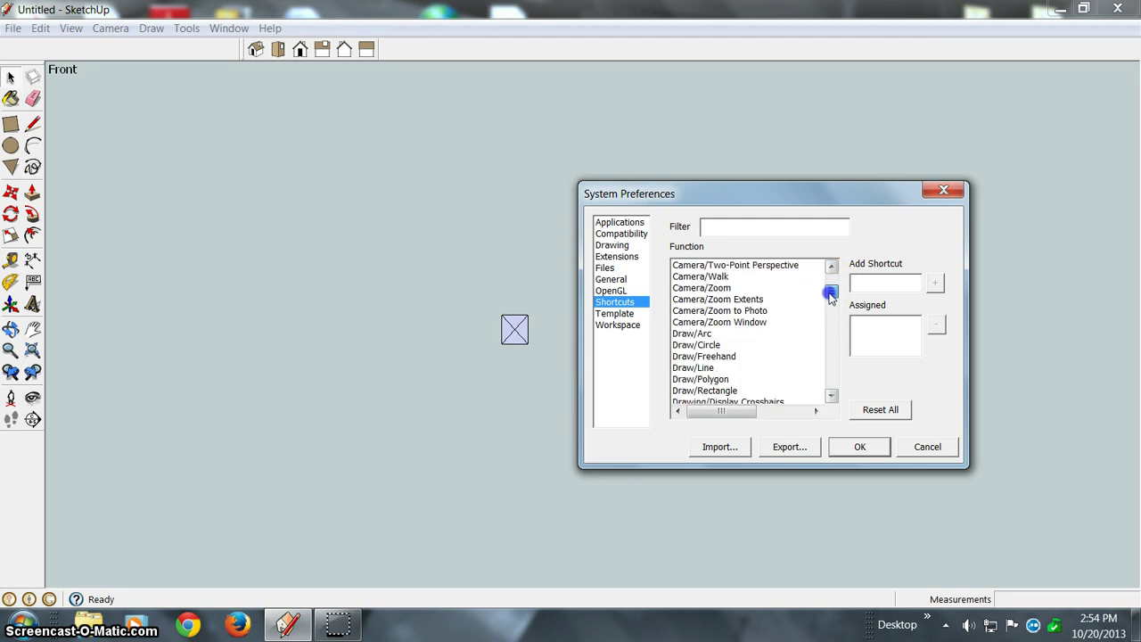
left_click(714, 323)
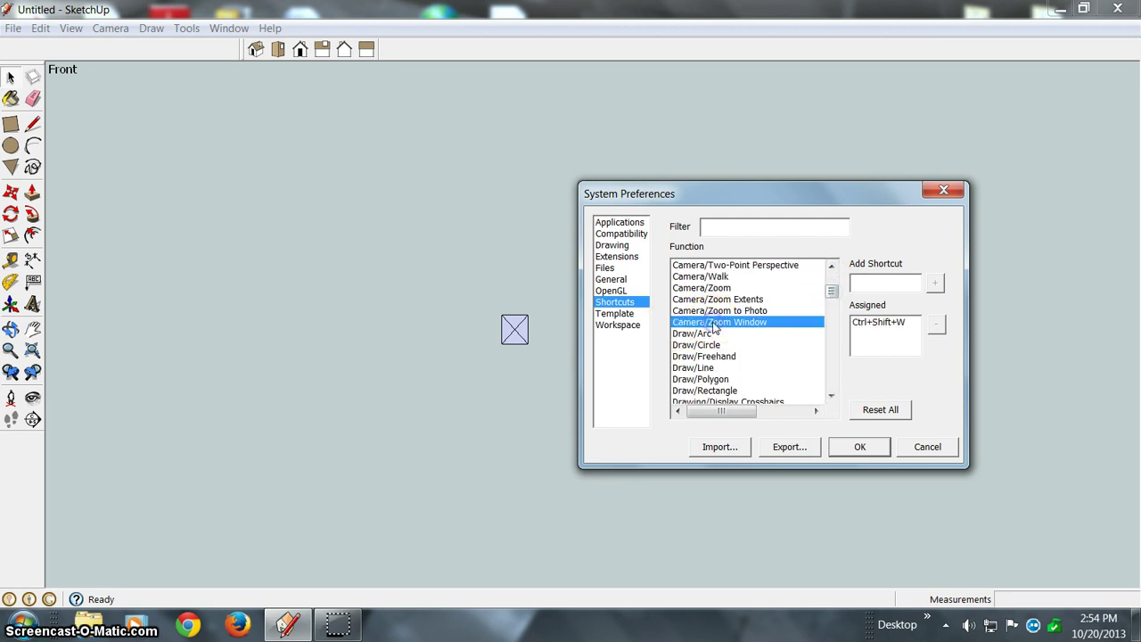
left_click(854, 285)
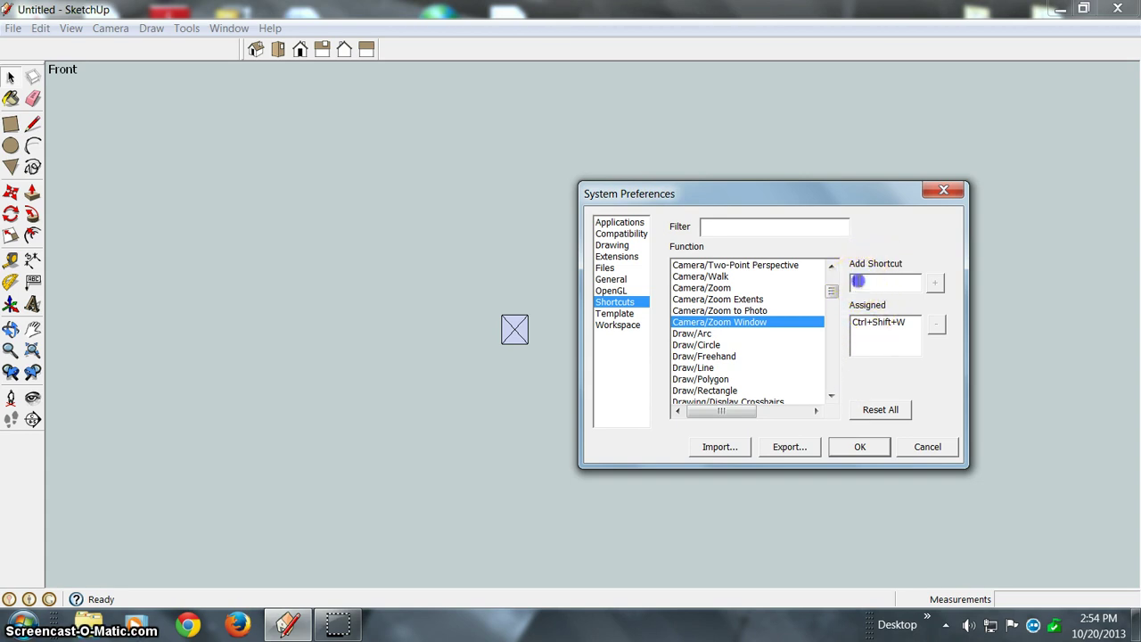
left_click(656, 445)
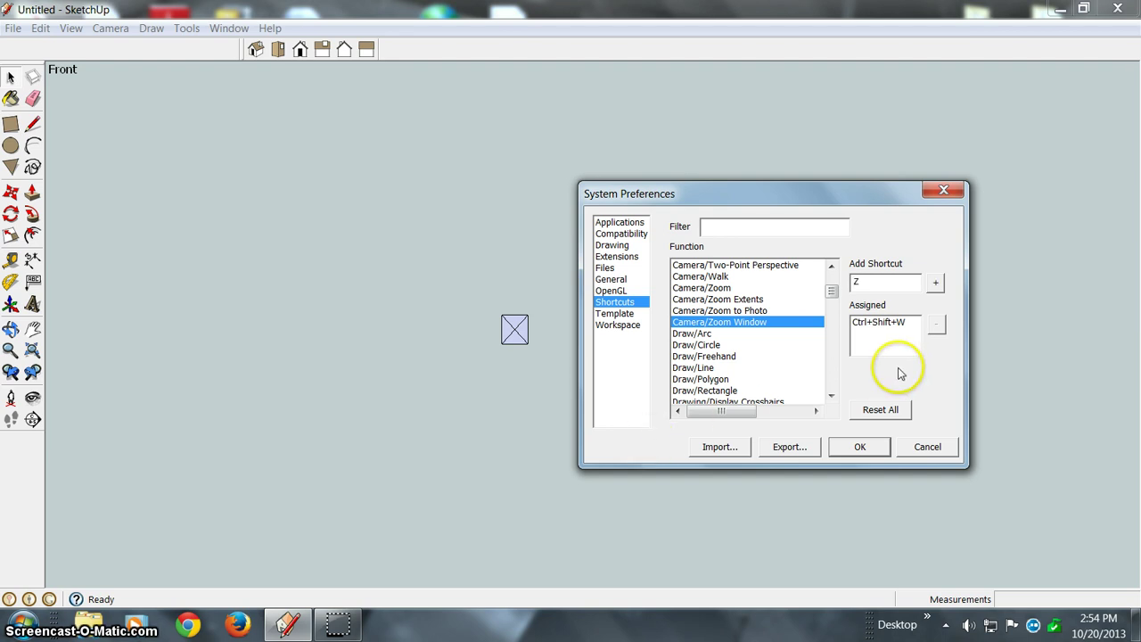
left_click(936, 284)
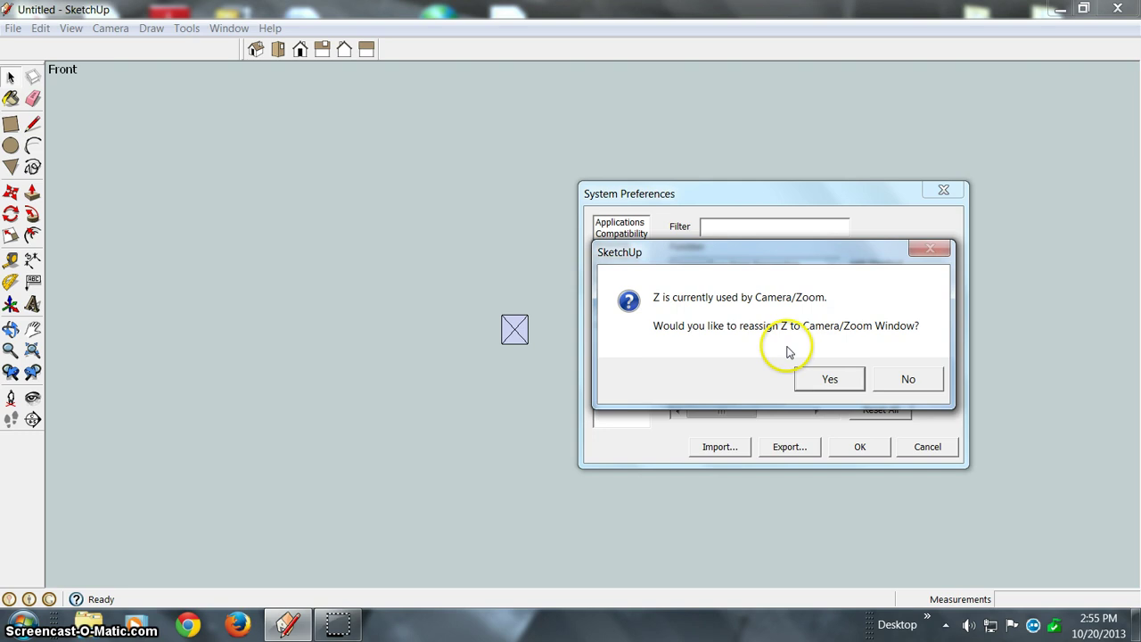
left_click(823, 379)
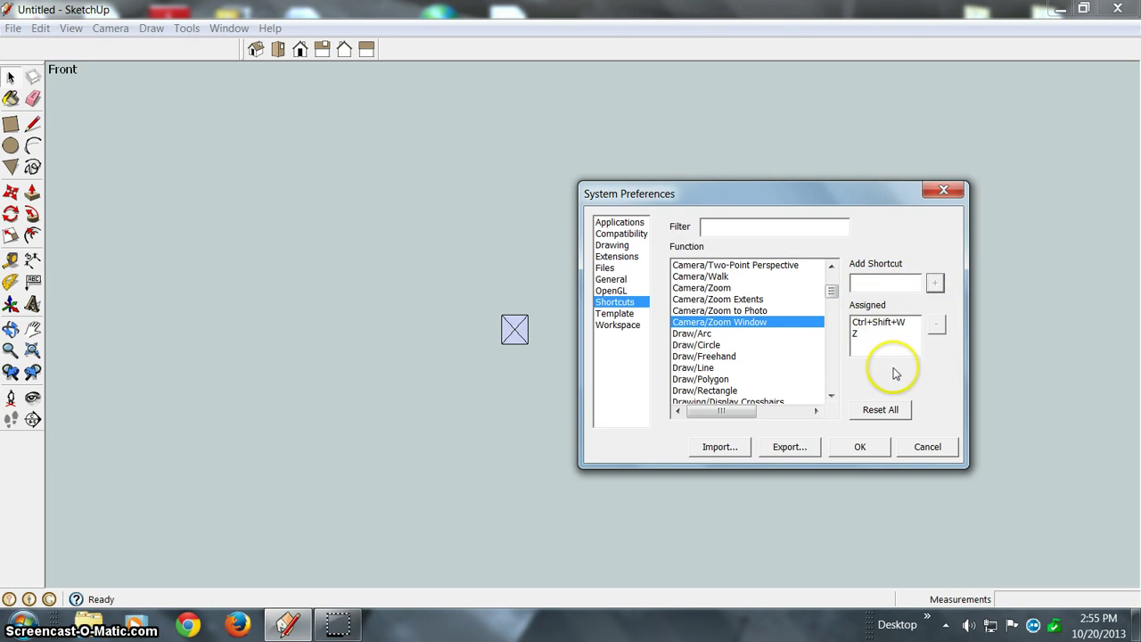
left_click(858, 448)
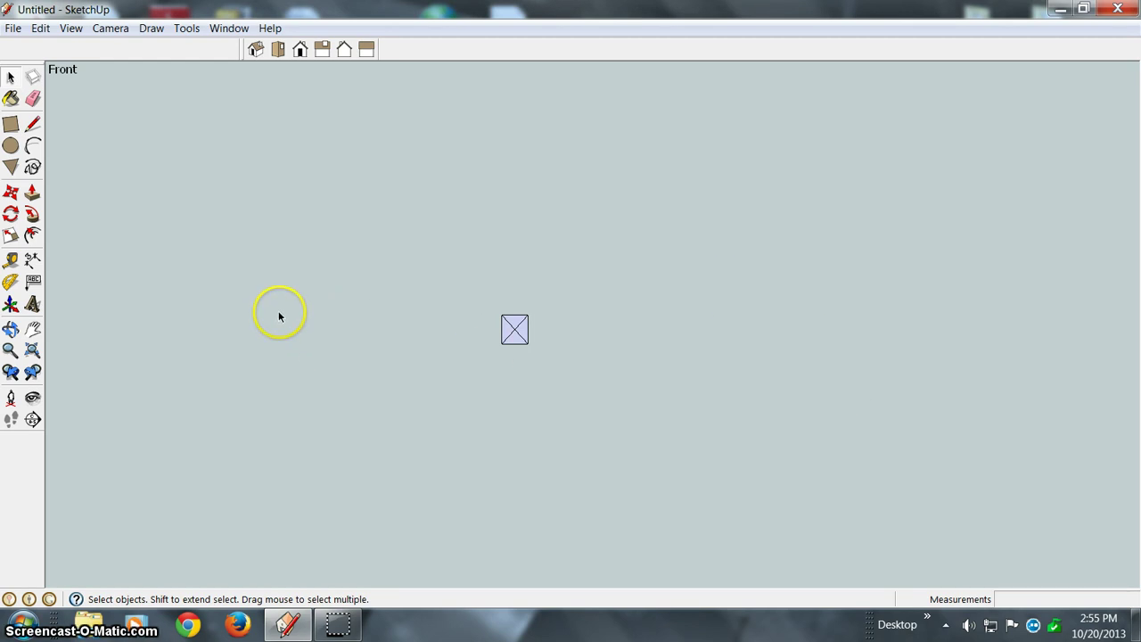
Use Zoom Window twice around the crossed rectangle so that it fills the drawing area.
key("ctrl+shift+w")
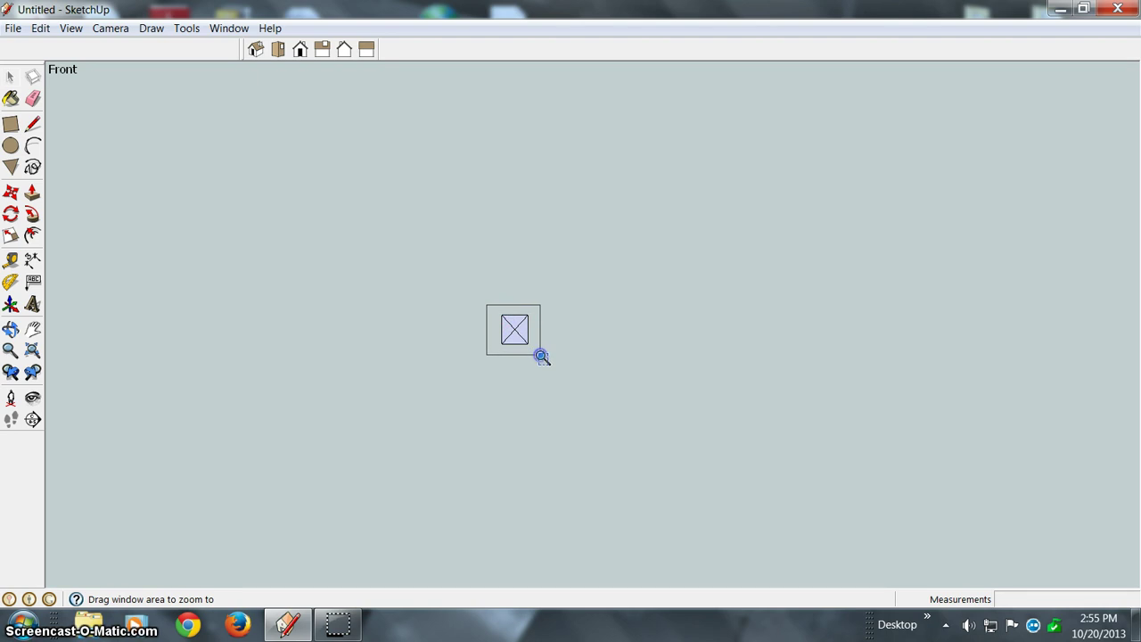
left_click_drag(541, 355, 538, 352)
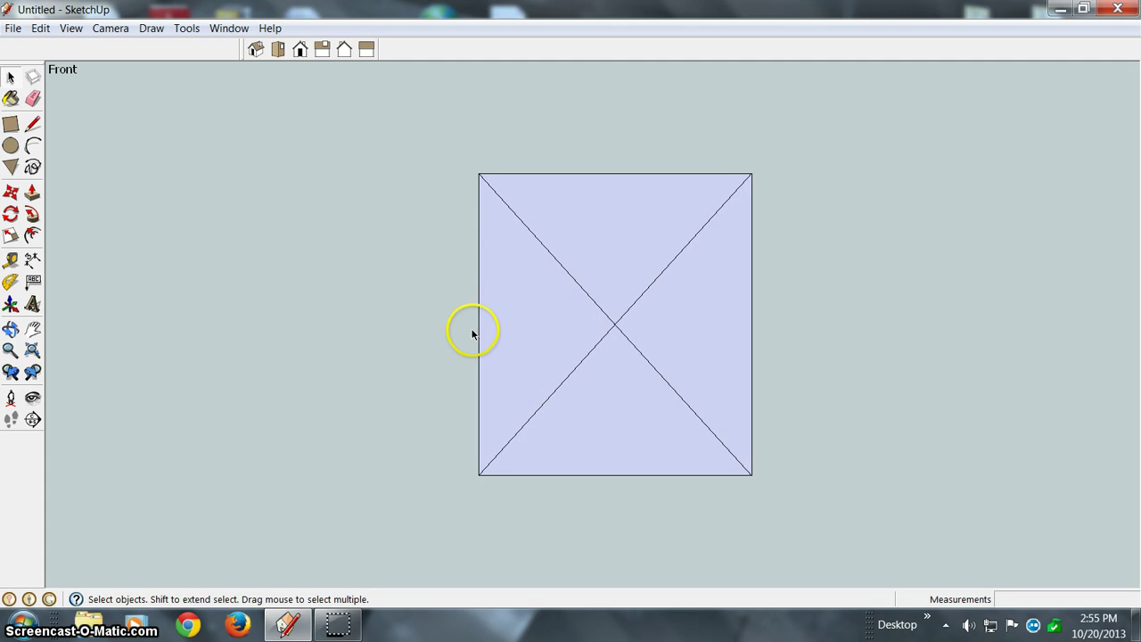
key("ctrl+shift+w")
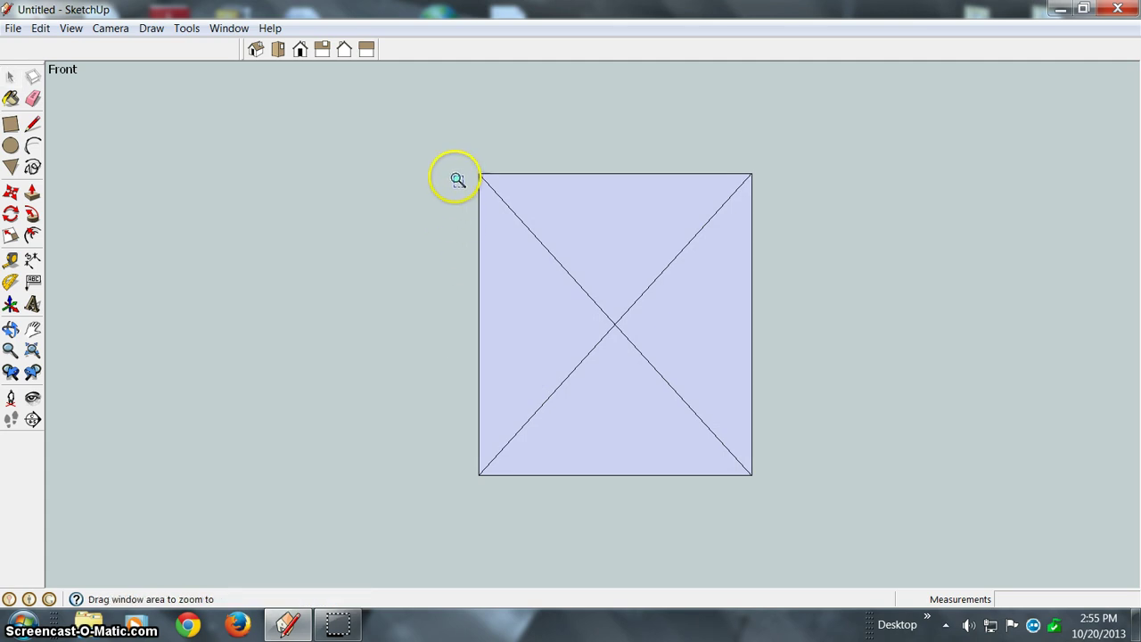
left_click_drag(460, 161, 774, 485)
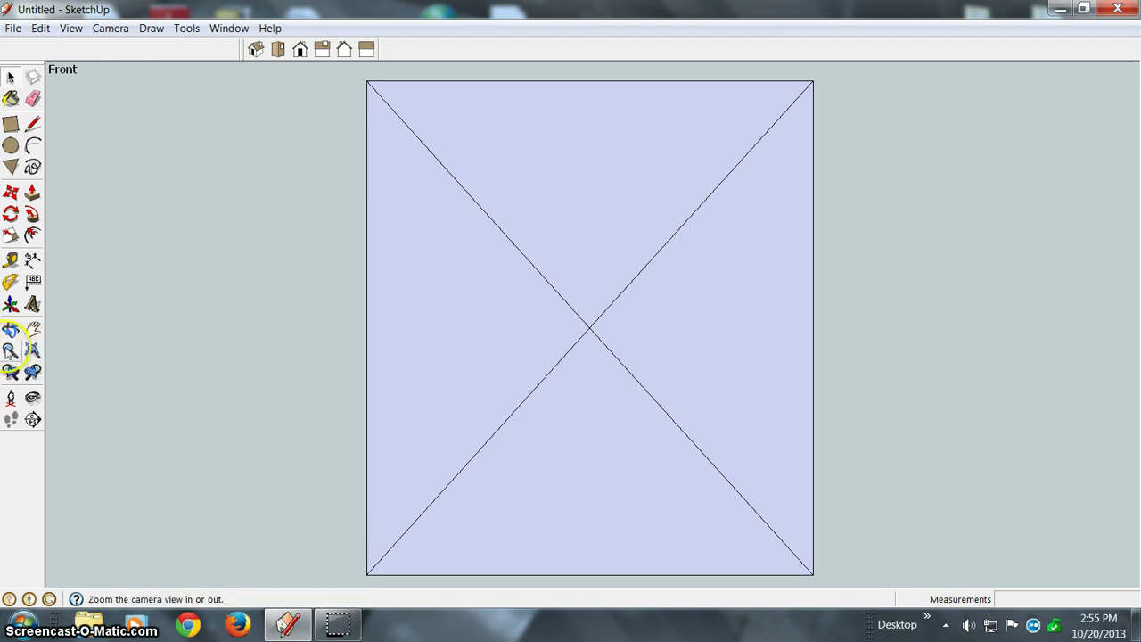
Magnify the crossing of the diagonals with Zoom Window, then zoom back out past the model's extents so the crossed rectangle appears small.
left_click(11, 350)
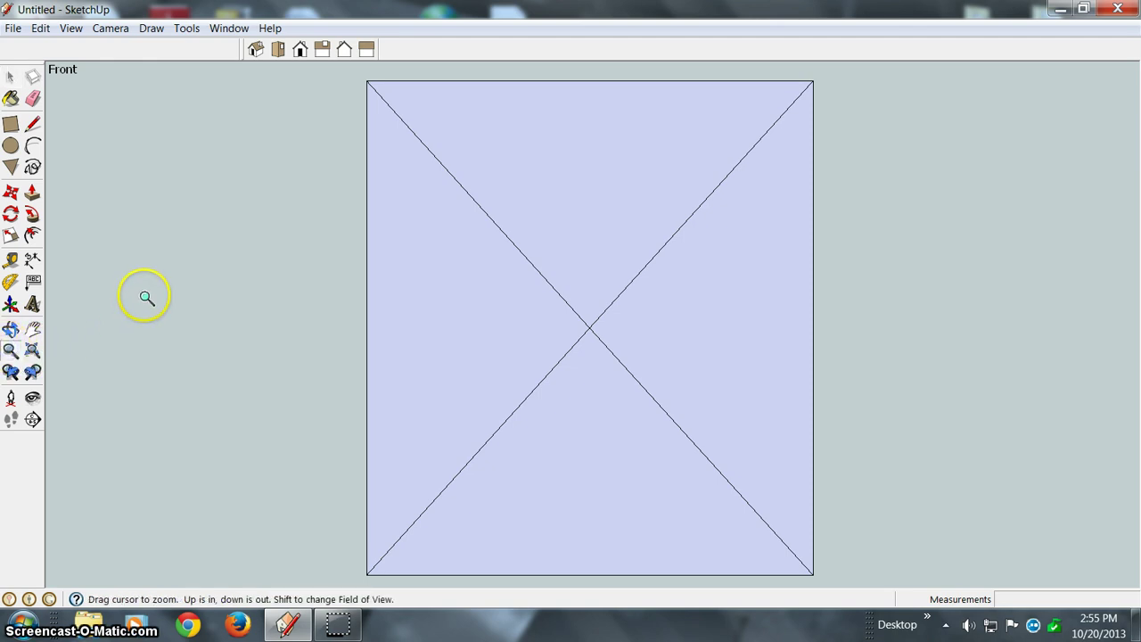
right_click(177, 285)
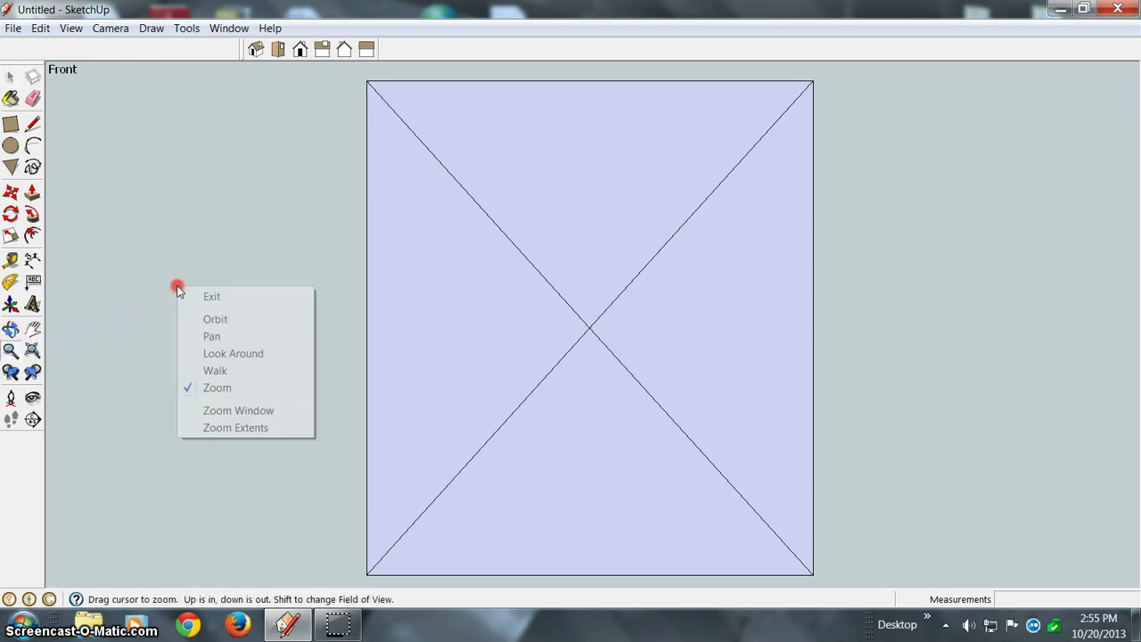
left_click(217, 411)
left_click_drag(464, 430, 535, 304)
left_click_drag(624, 310, 644, 371)
left_click(410, 333)
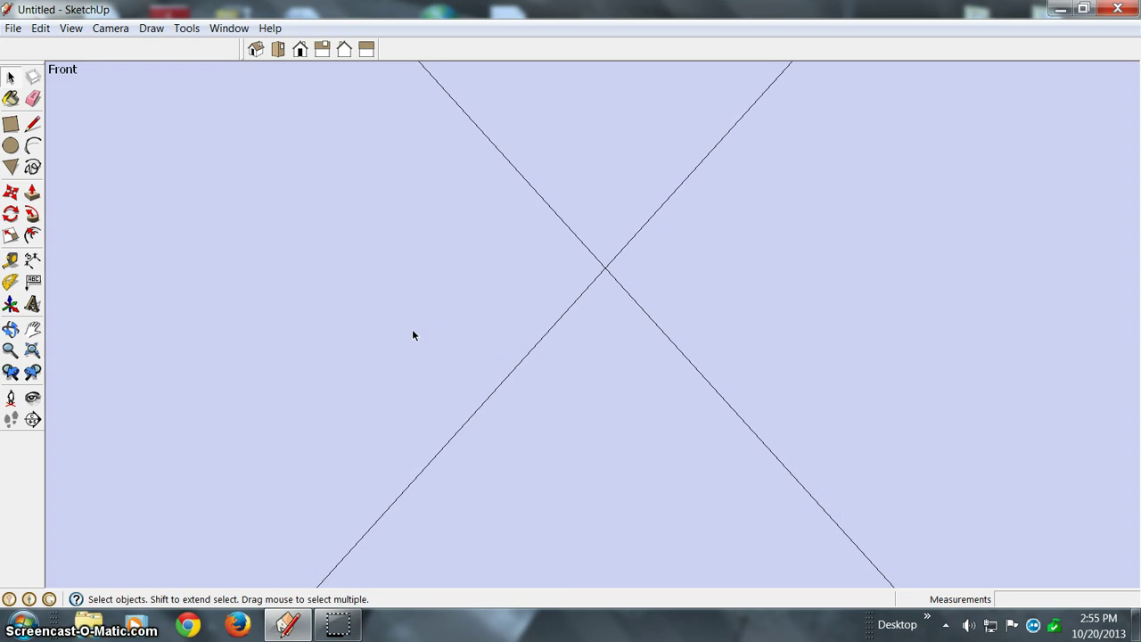
left_click(31, 350)
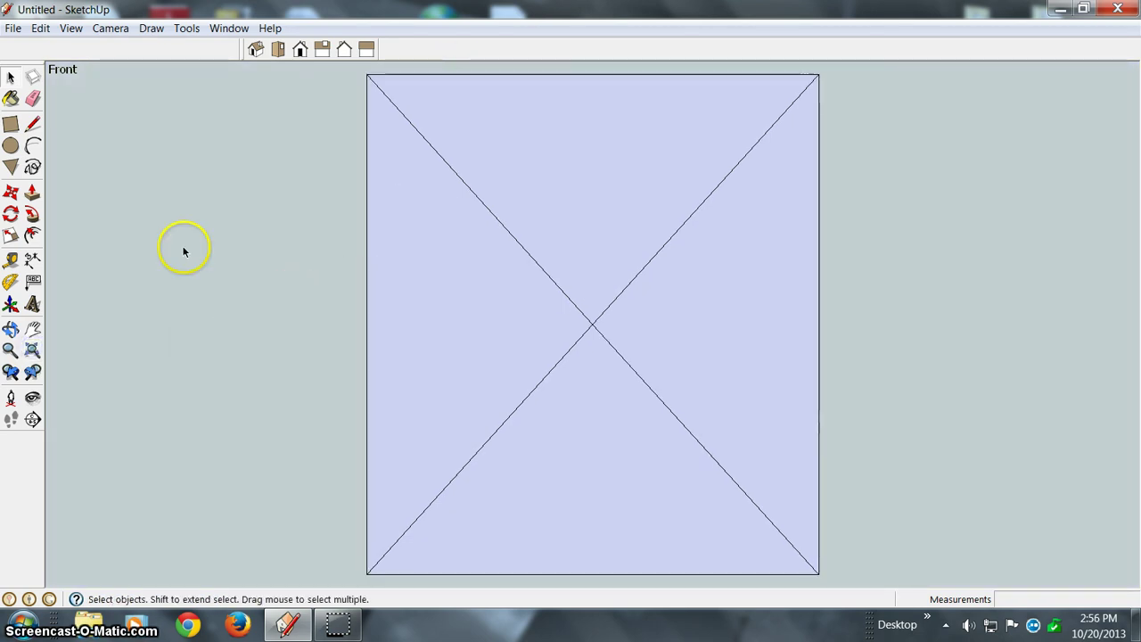
scroll(267, 202, "down", 3)
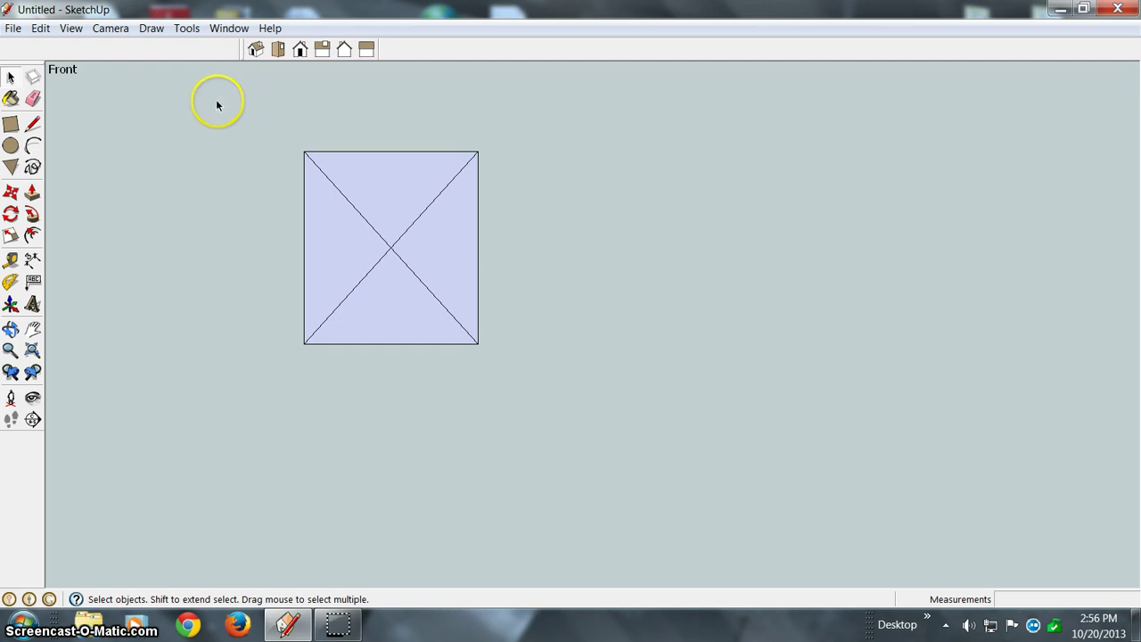
Reset all keyboard shortcuts to their defaults in the system preferences, discarding the custom Z assignment for Camera/Zoom Window.
left_click(229, 28)
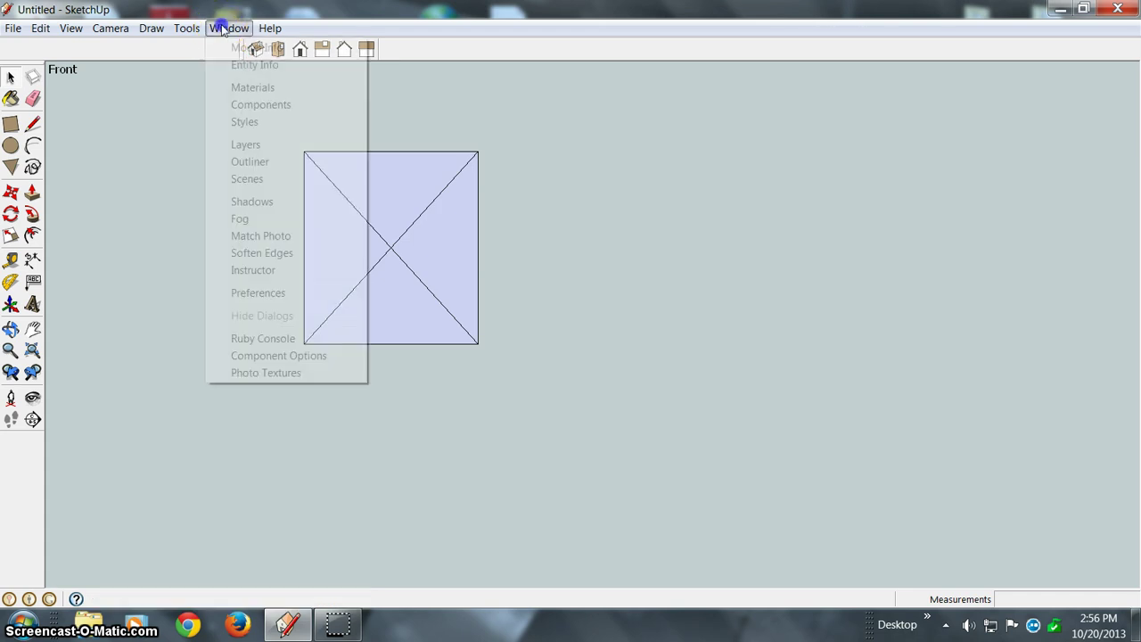
left_click(260, 292)
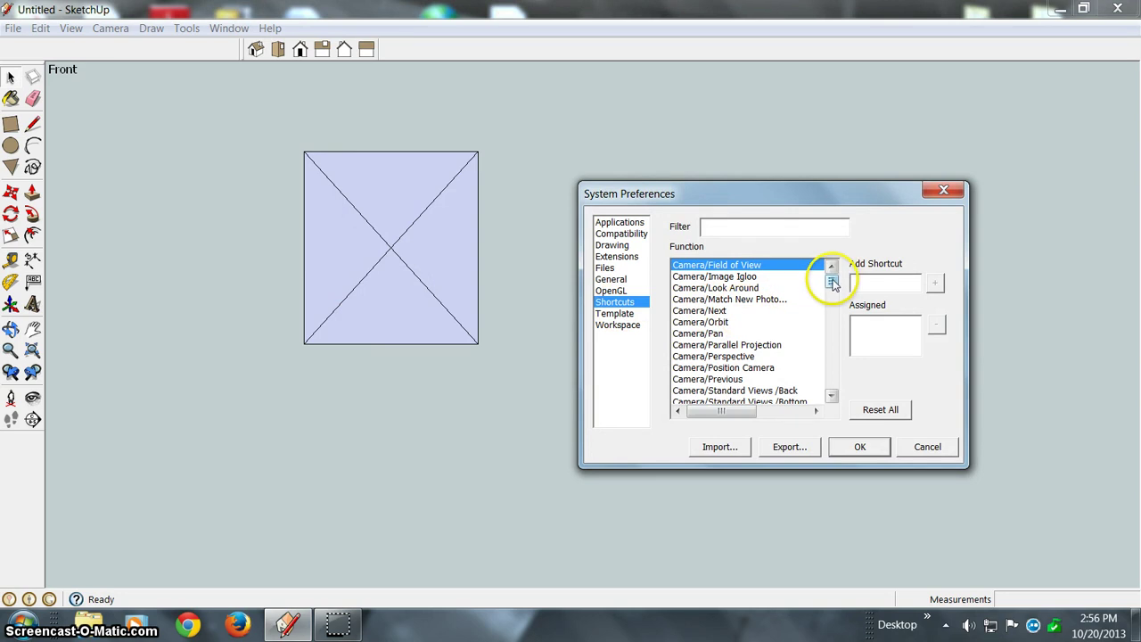
left_click_drag(832, 281, 836, 294)
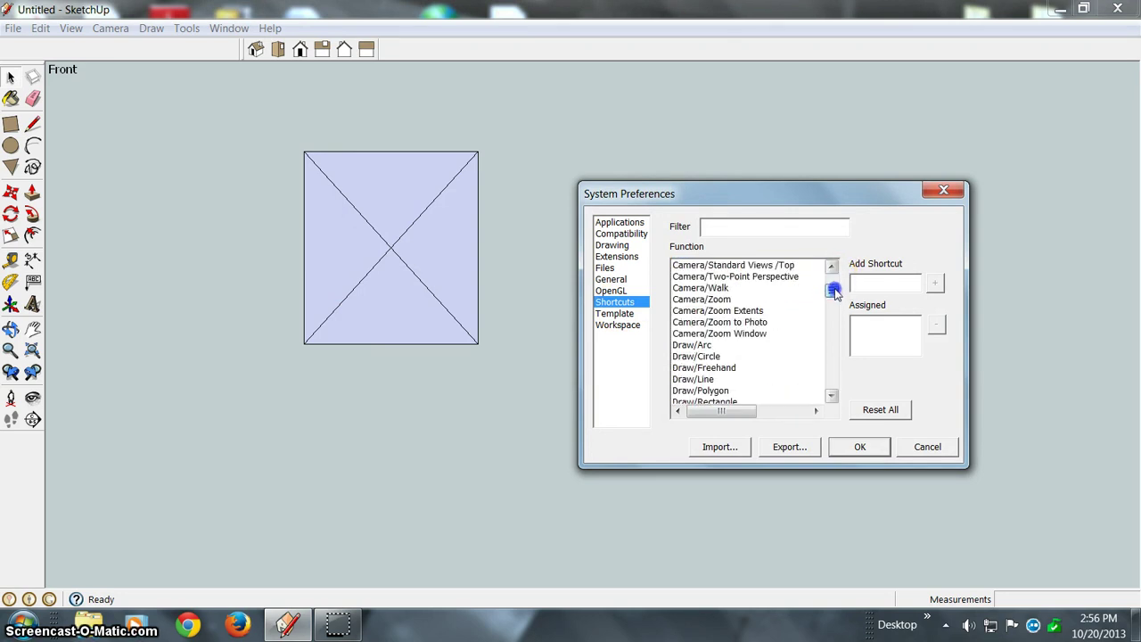
left_click(735, 333)
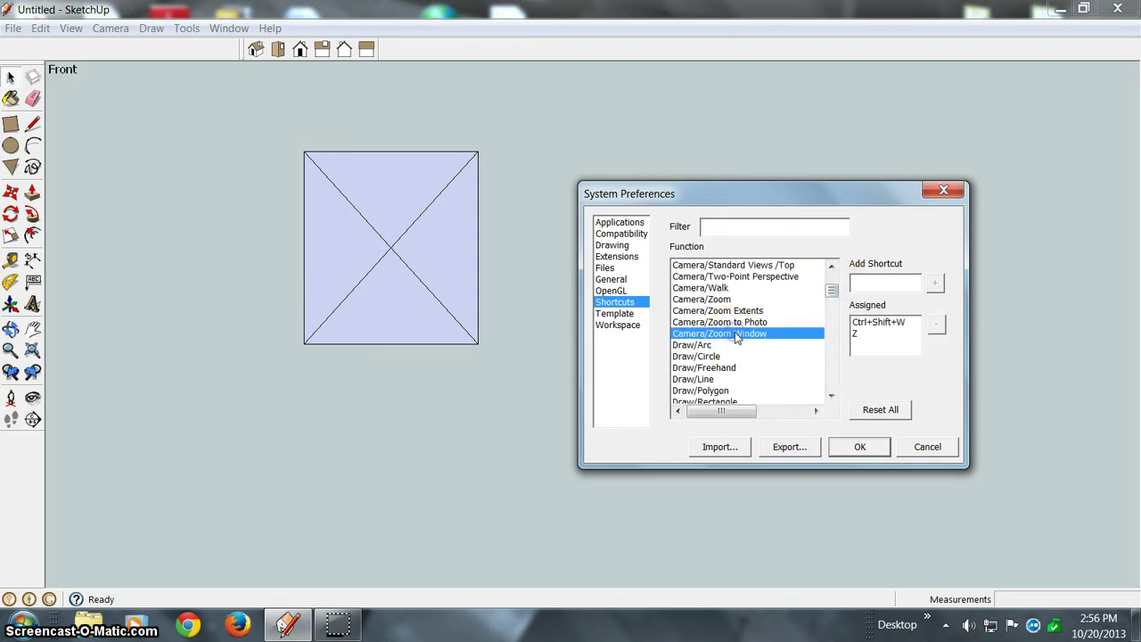
left_click(854, 335)
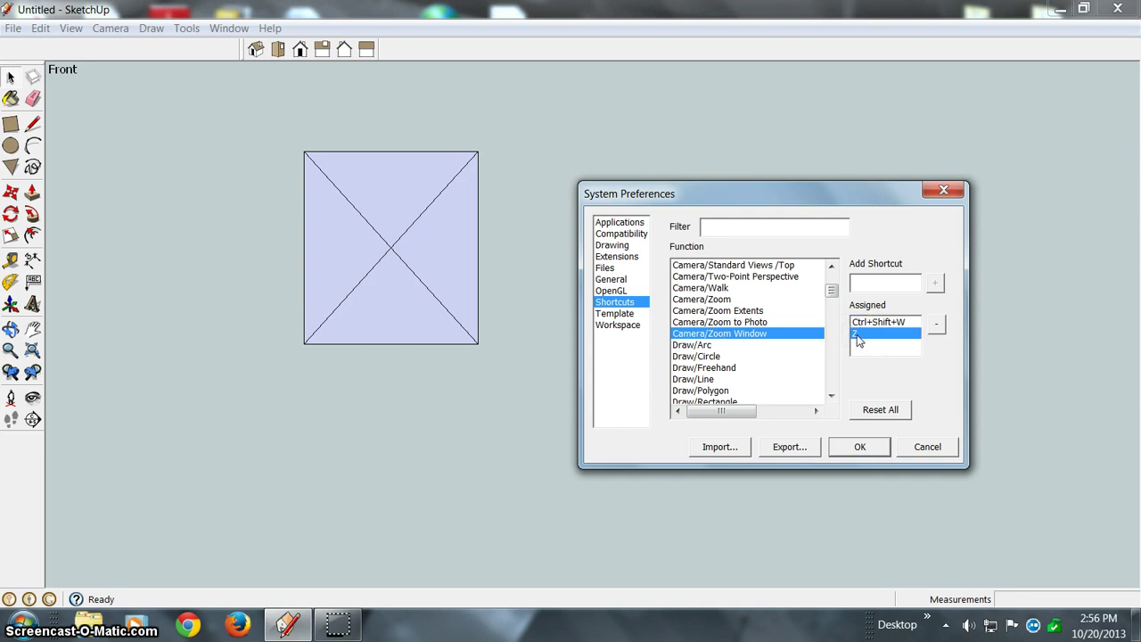
left_click(878, 411)
left_click(863, 448)
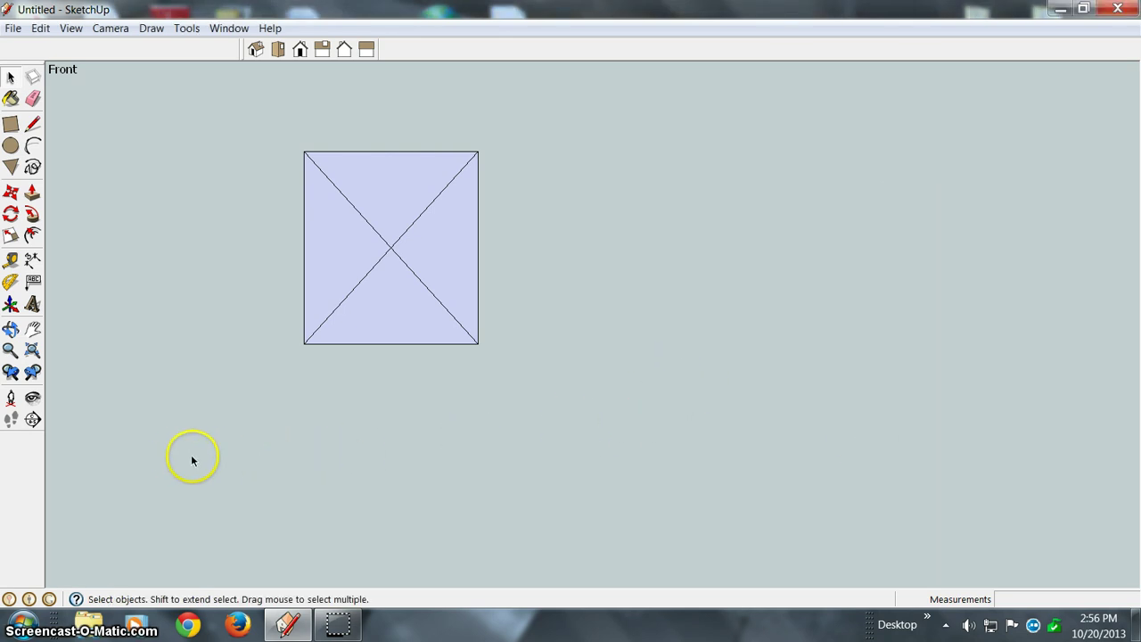
Test the Z shortcut after the reset, and activate the Zoom tool.
key("z")
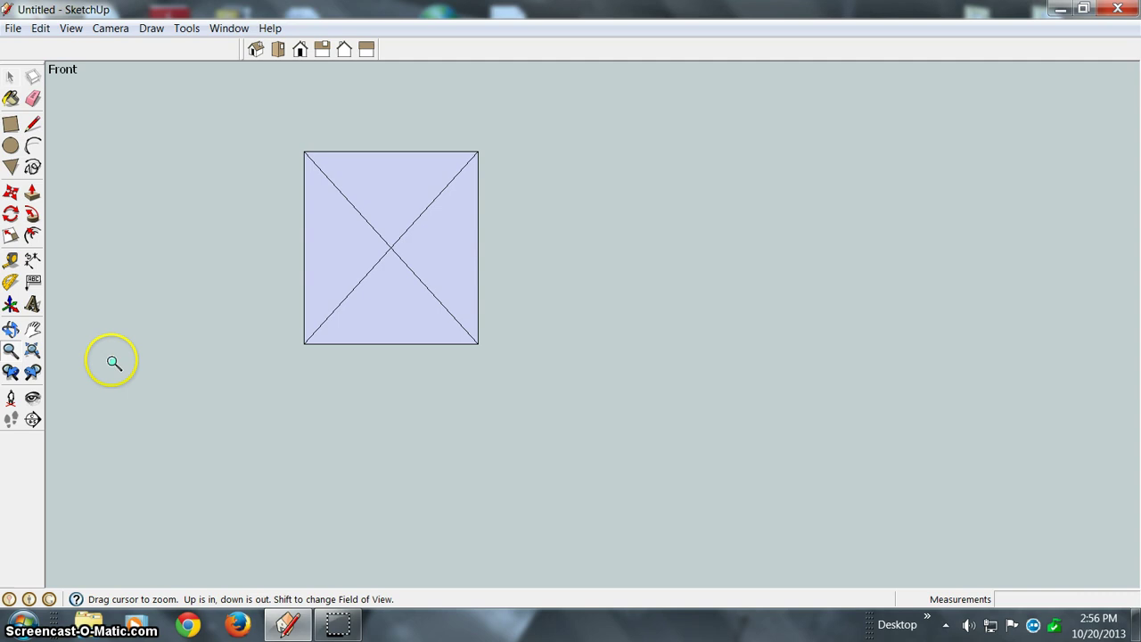
left_click(11, 350)
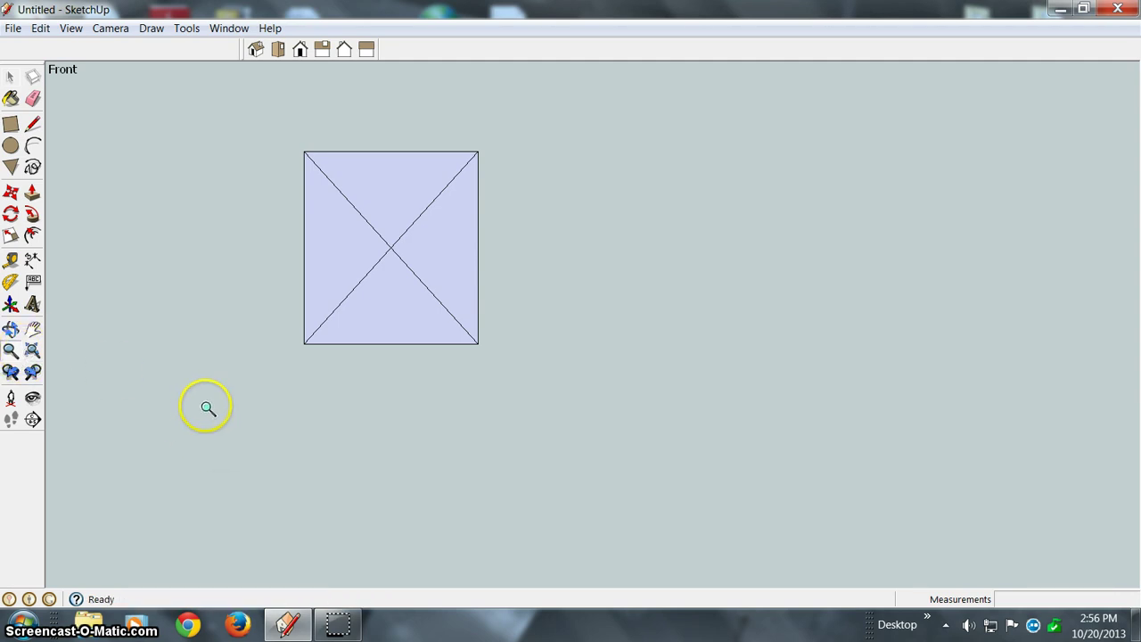